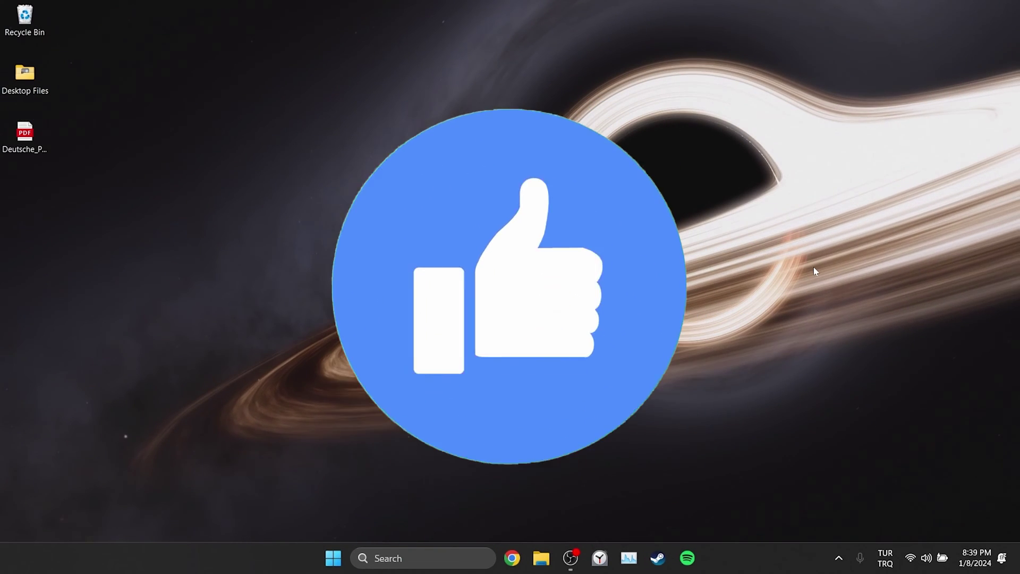
- Check the PDF preview error screenshot, then repair Outlook (new) from its app settings and close Settings
click(717, 557)
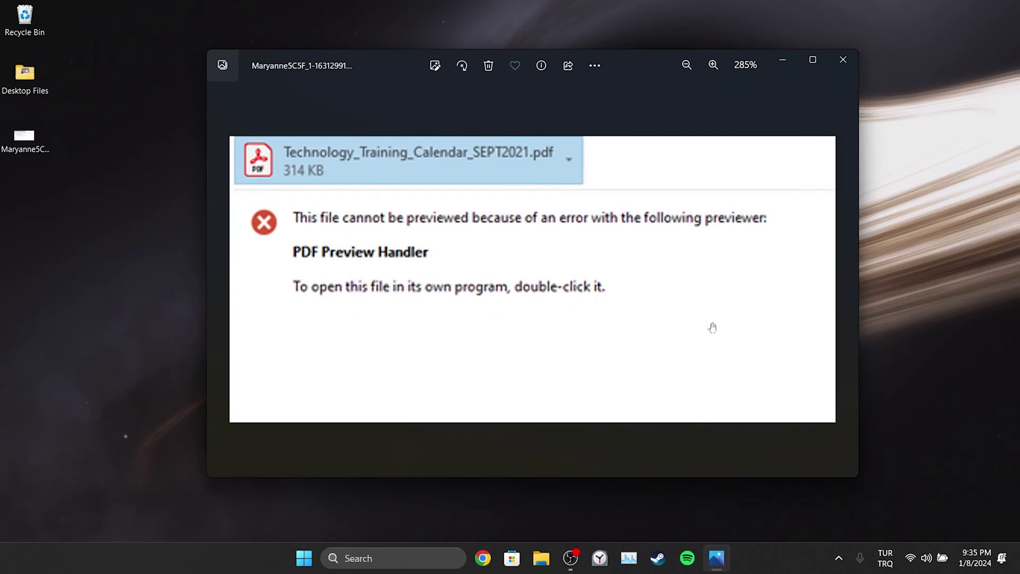
click(845, 61)
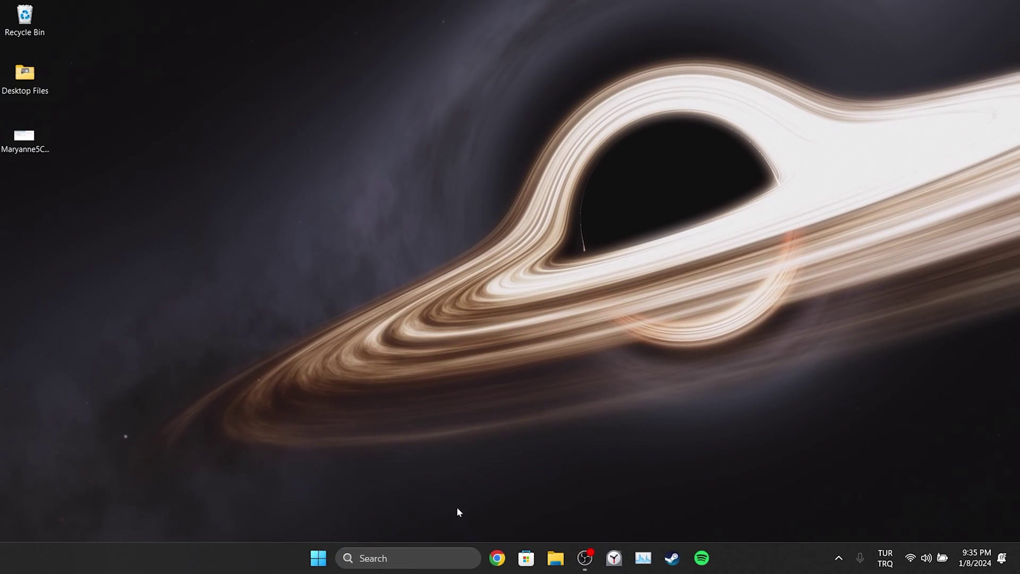
click(402, 555)
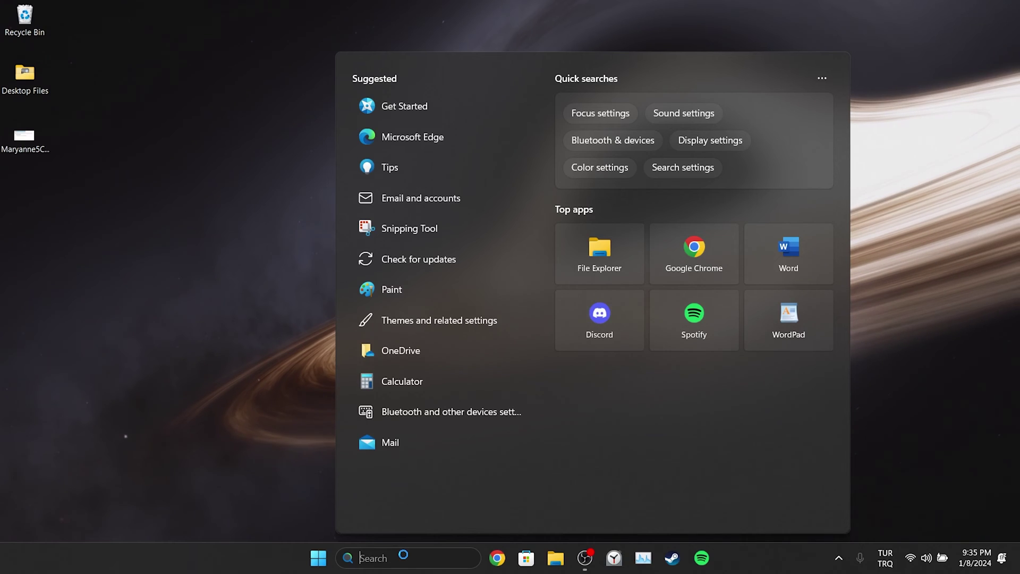
text(outlook)
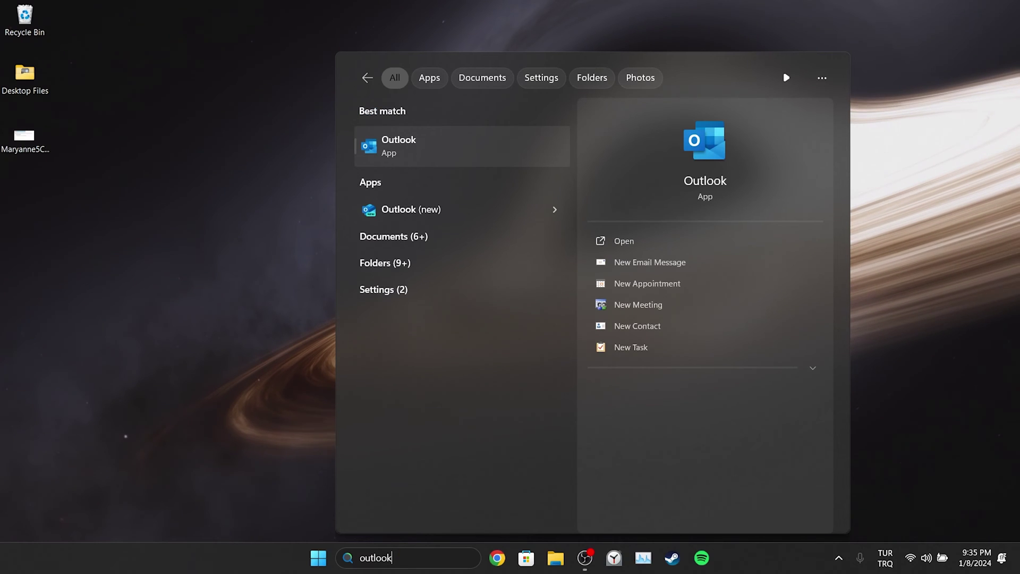
right_click(389, 220)
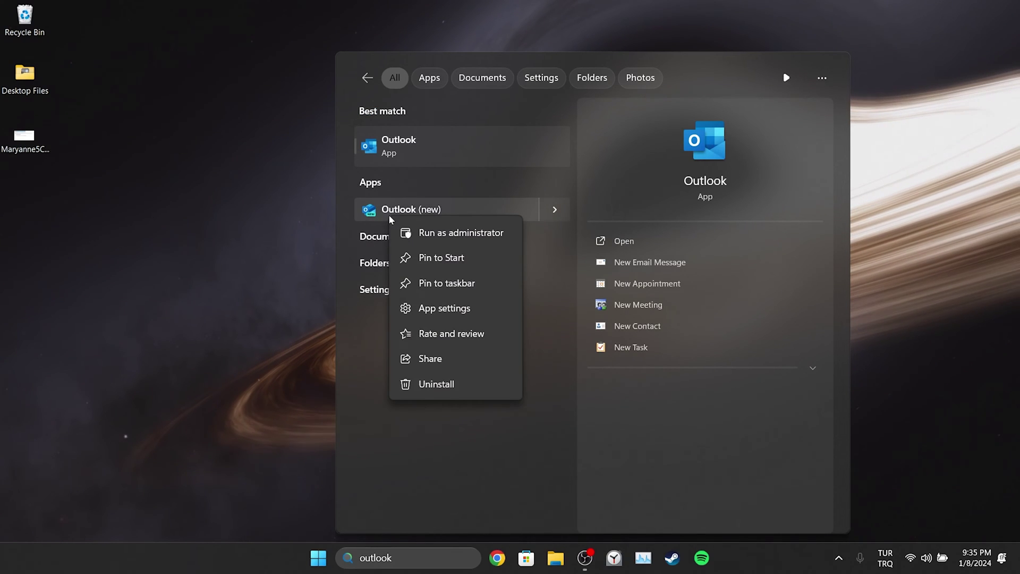
click(440, 311)
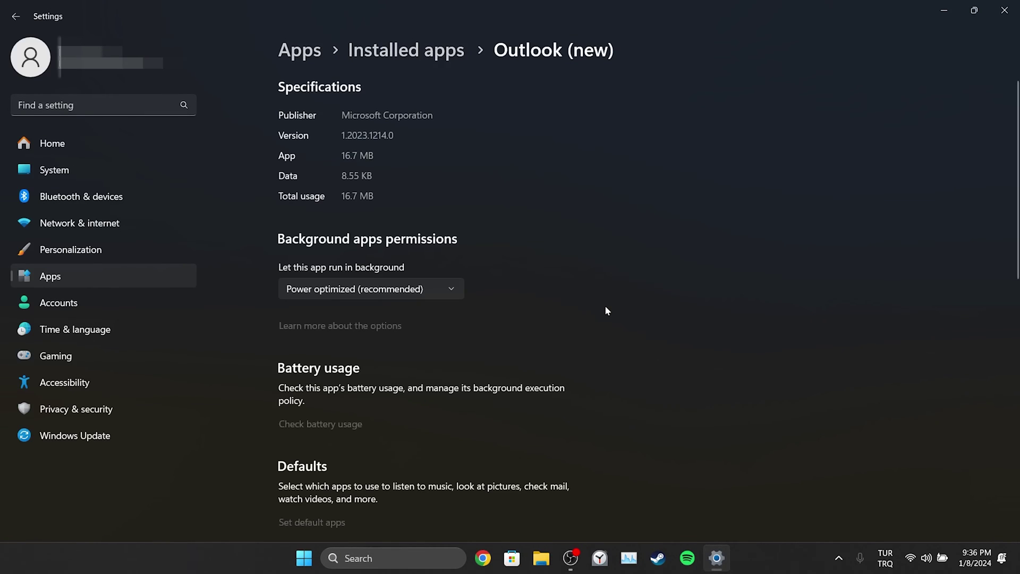
scroll(607, 310, down, 5)
scroll(606, 312, down, 1)
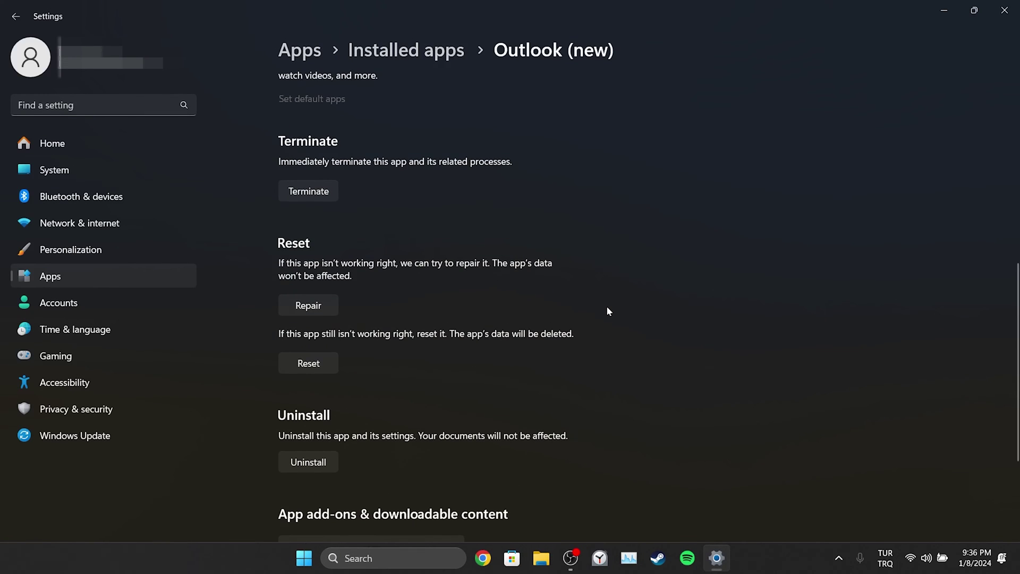
click(318, 306)
click(1004, 9)
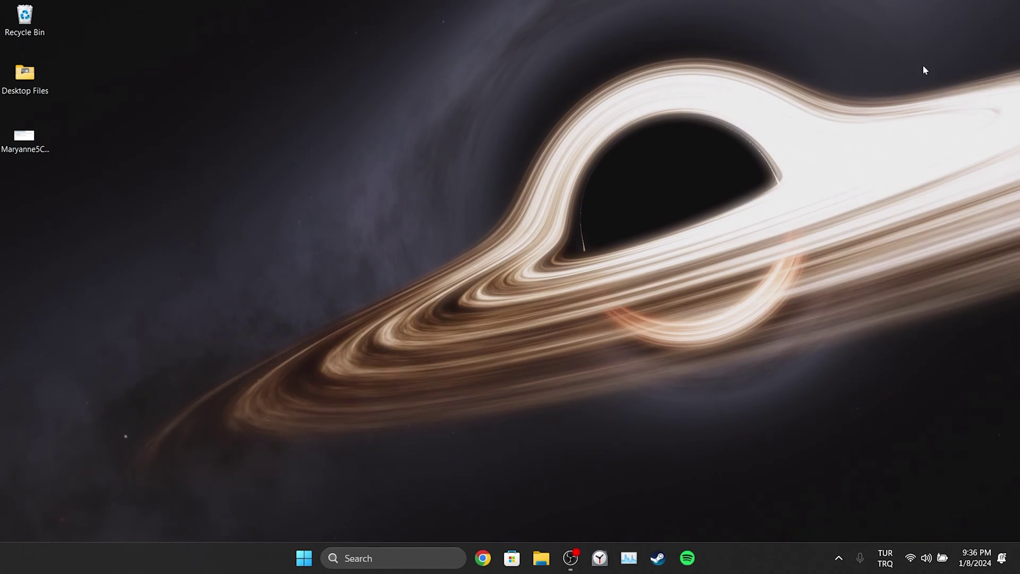
- Quick Repair Microsoft Office Professional Plus 2016 from Control Panel's Programs and Features and dismiss the completion message
click(388, 557)
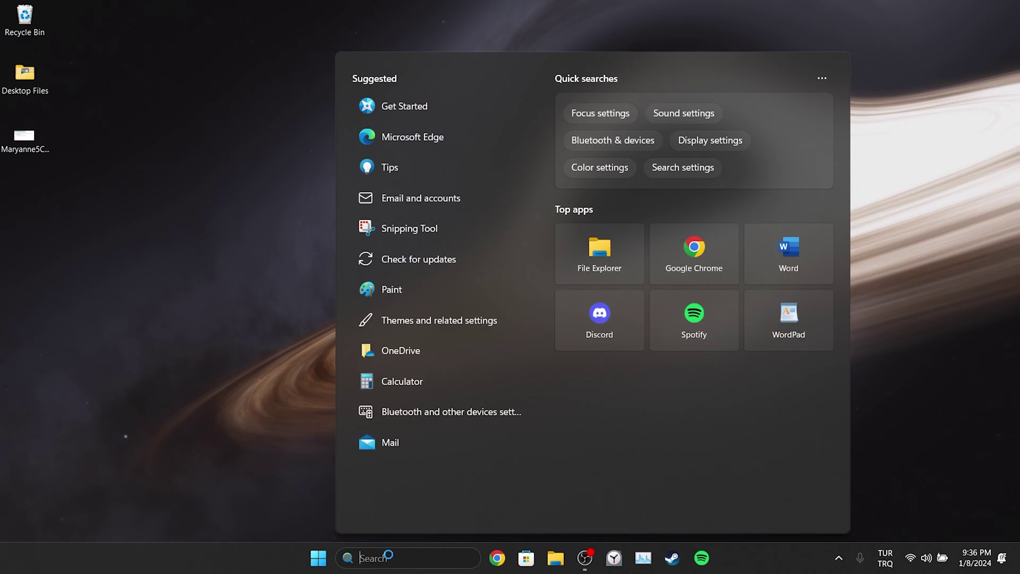
text(control panel)
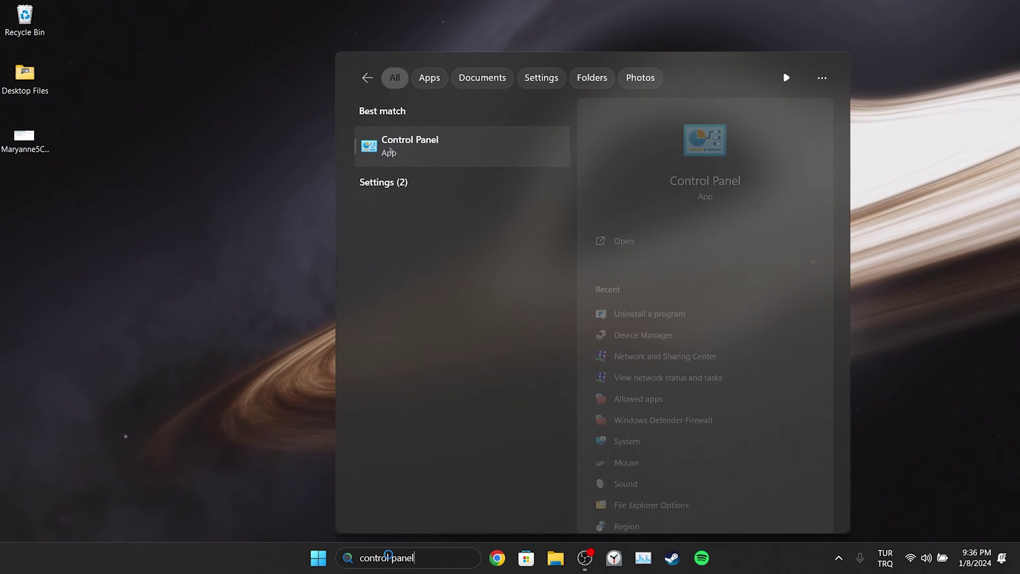
click(388, 144)
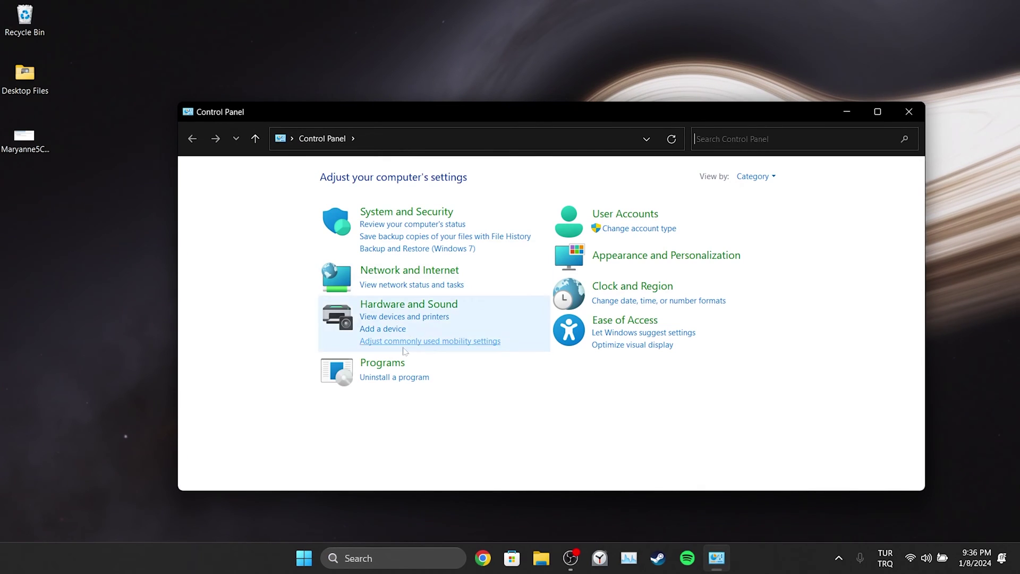
click(396, 378)
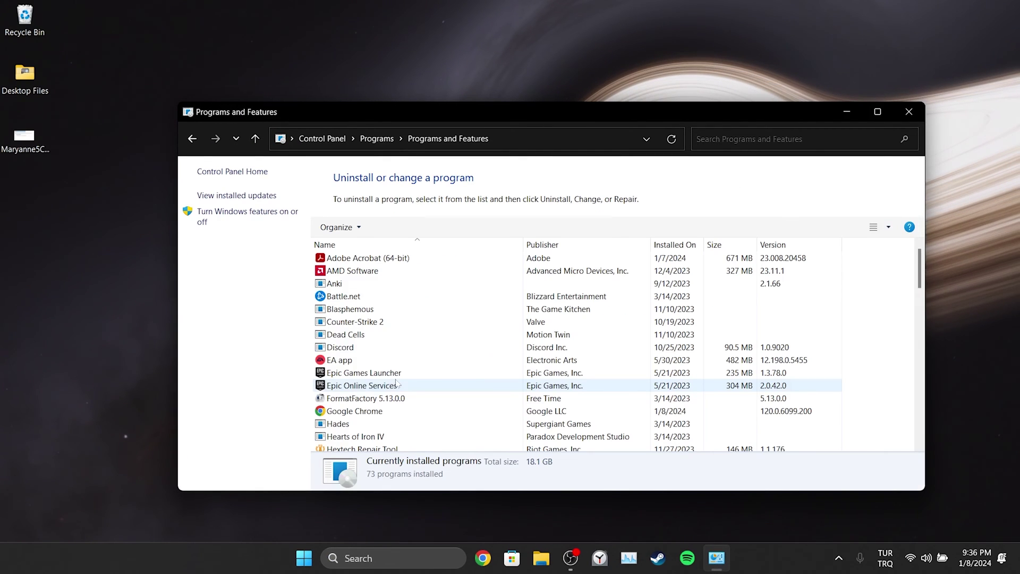
key(m)
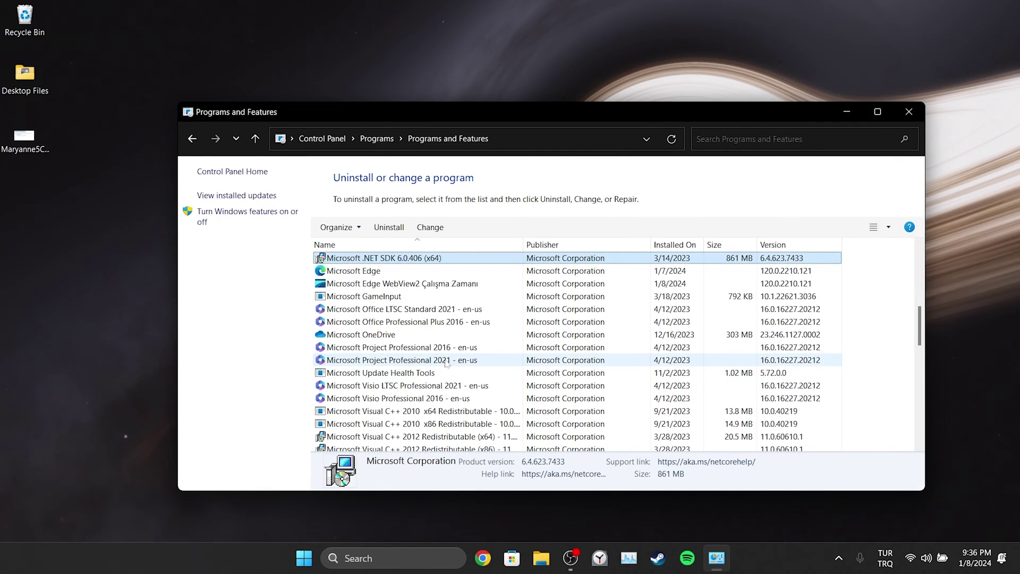
click(393, 323)
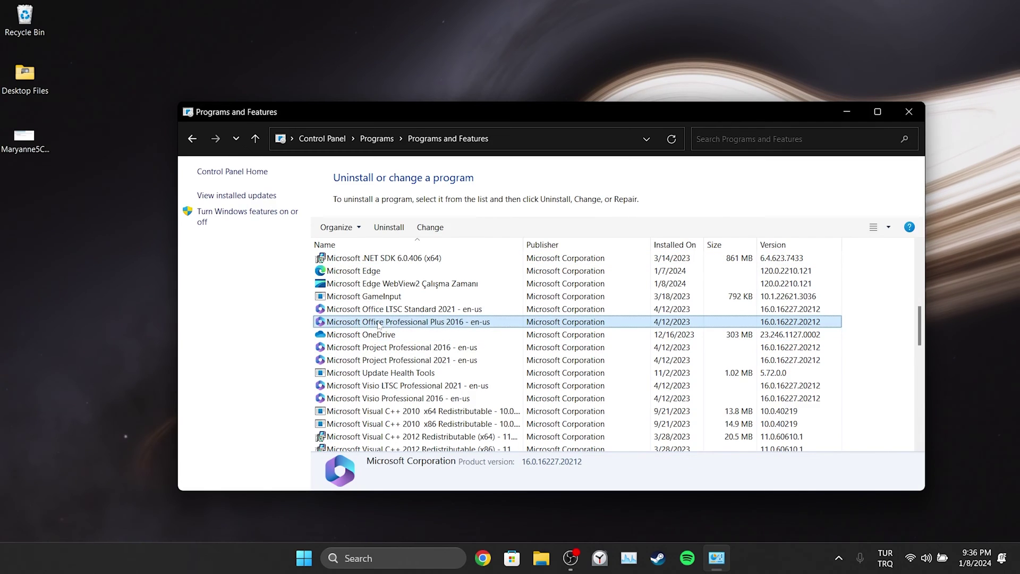
right_click(378, 324)
click(414, 347)
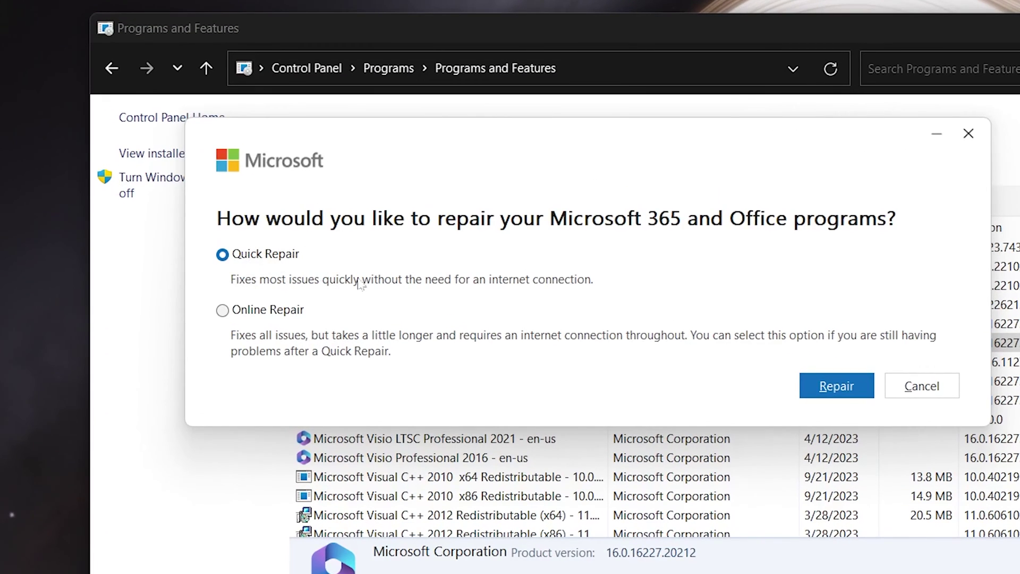
click(837, 391)
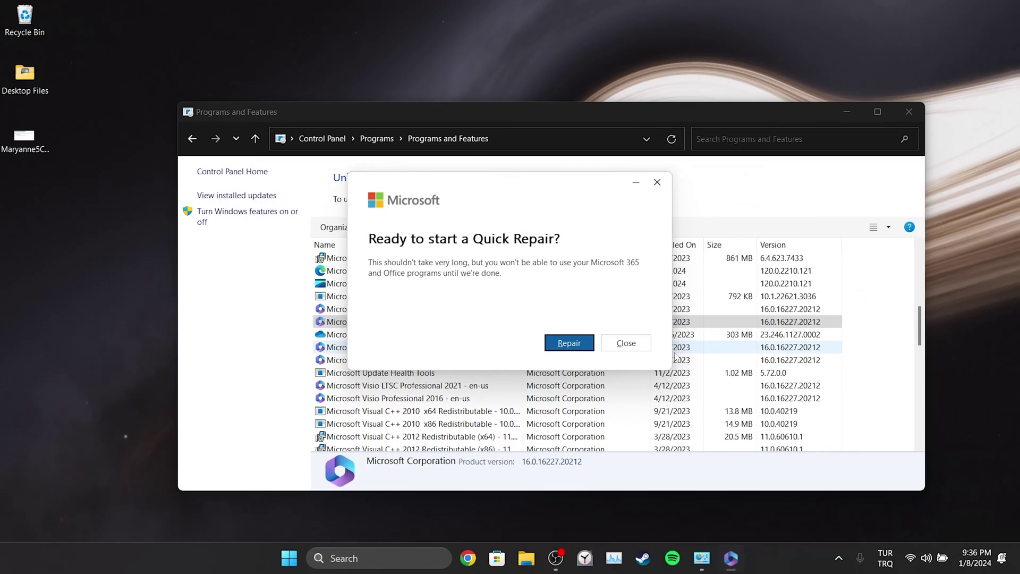
click(575, 346)
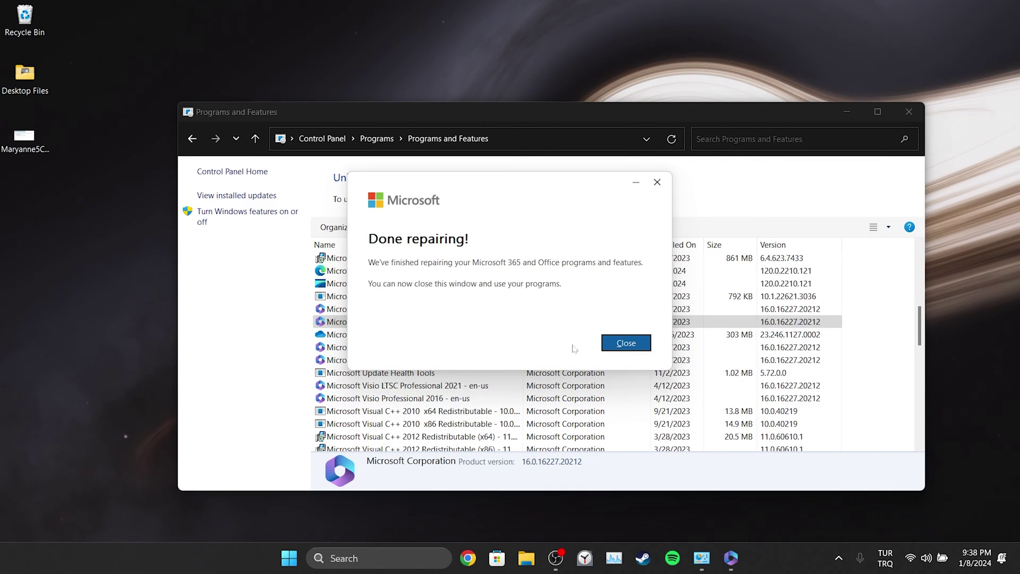
click(626, 345)
- Close Programs and Features and bring up the Start menu power options to reach Restart
click(907, 111)
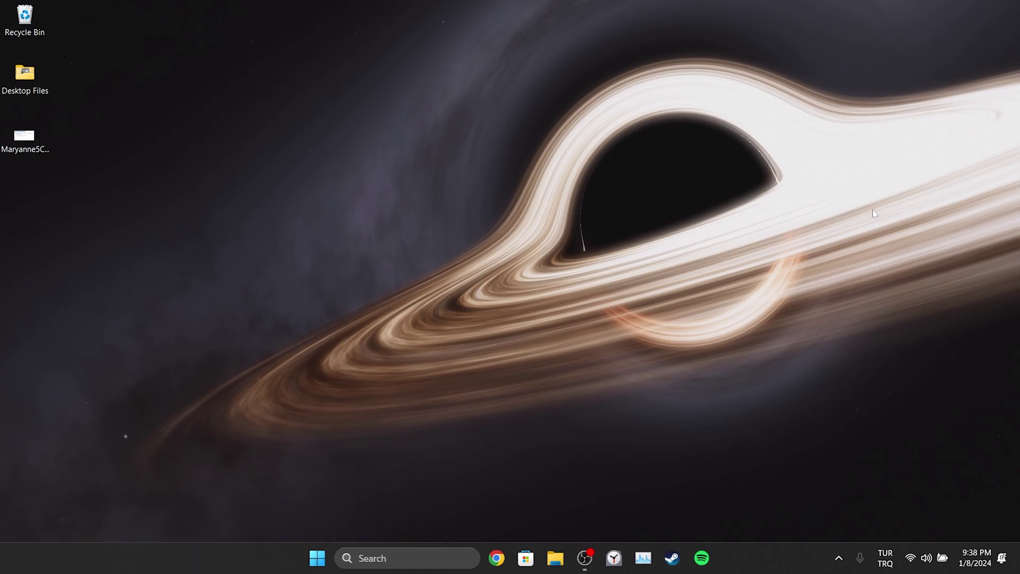
click(334, 562)
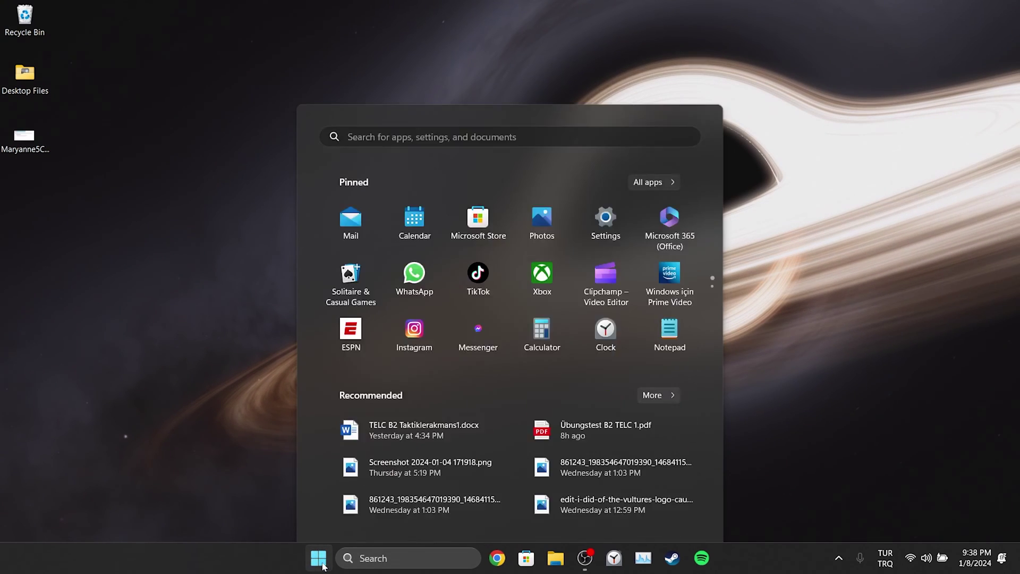
click(675, 512)
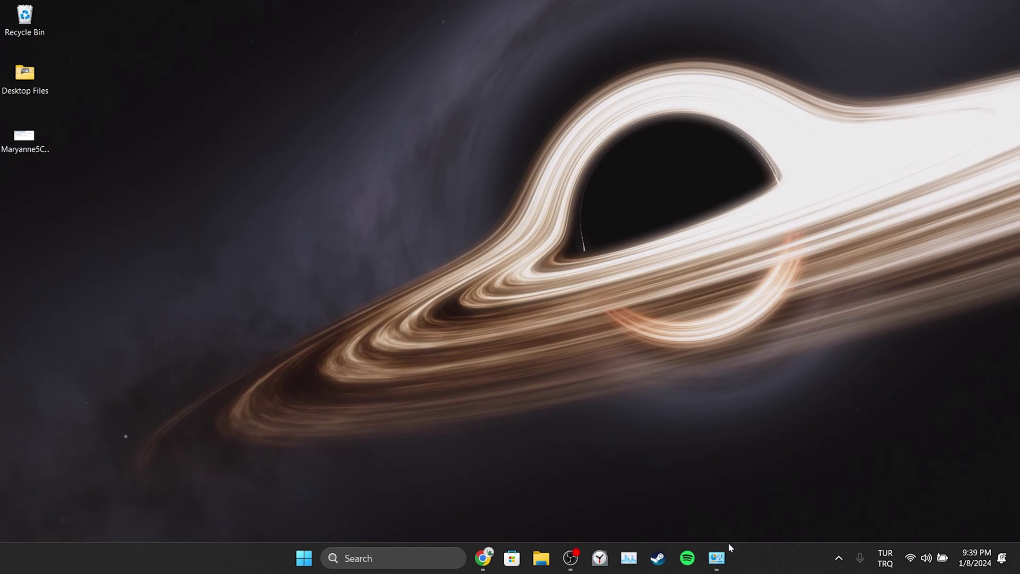
- Back in Programs and Features, uninstall Adobe Acrobat (64-bit) and confirm with Yes
click(720, 560)
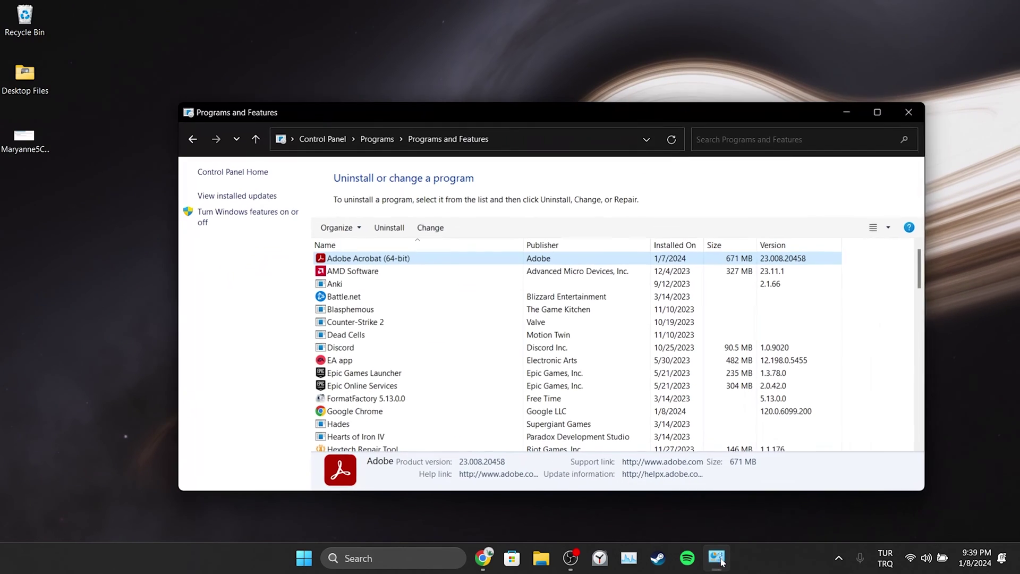
click(351, 262)
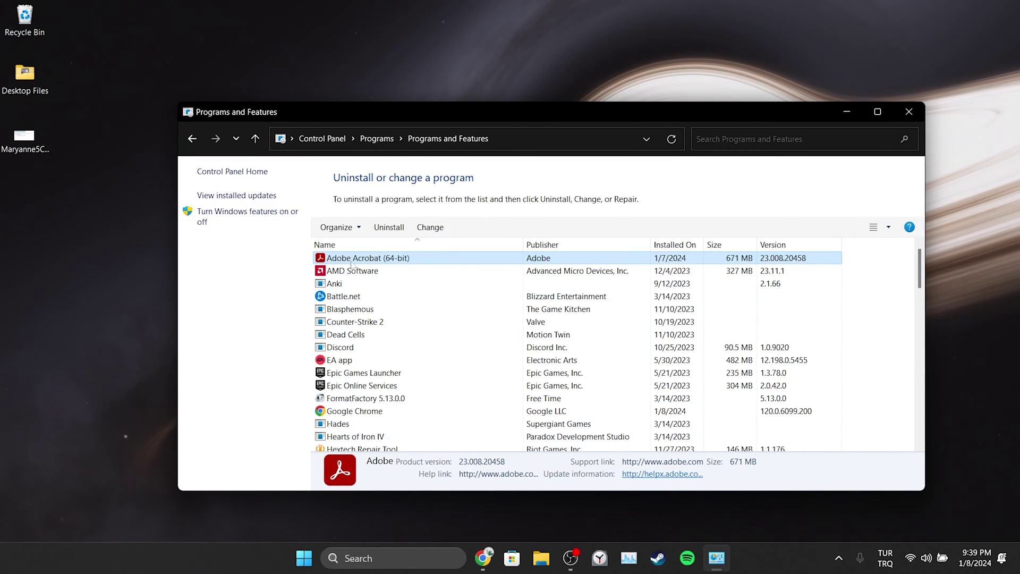
right_click(359, 267)
click(416, 275)
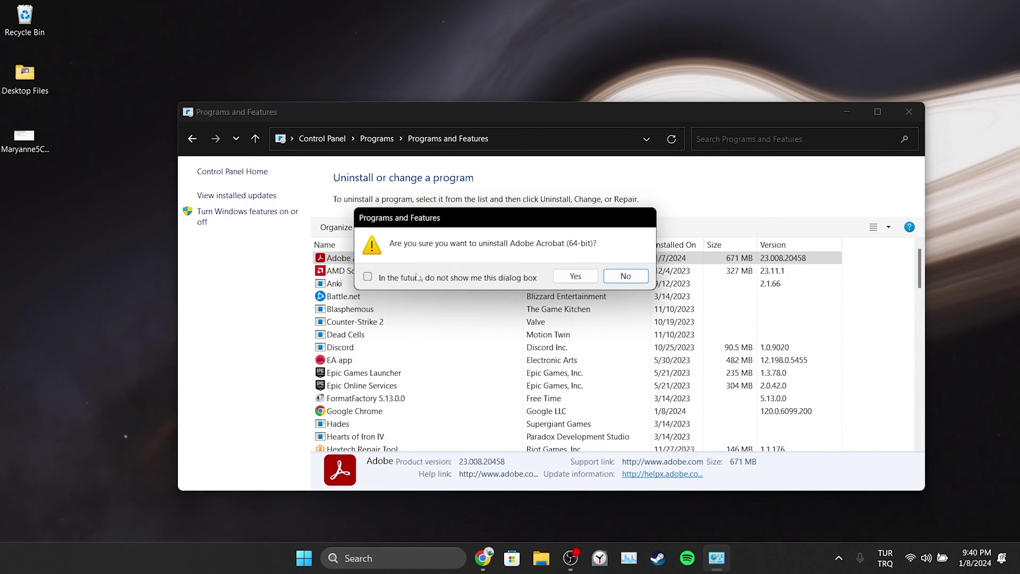
click(574, 273)
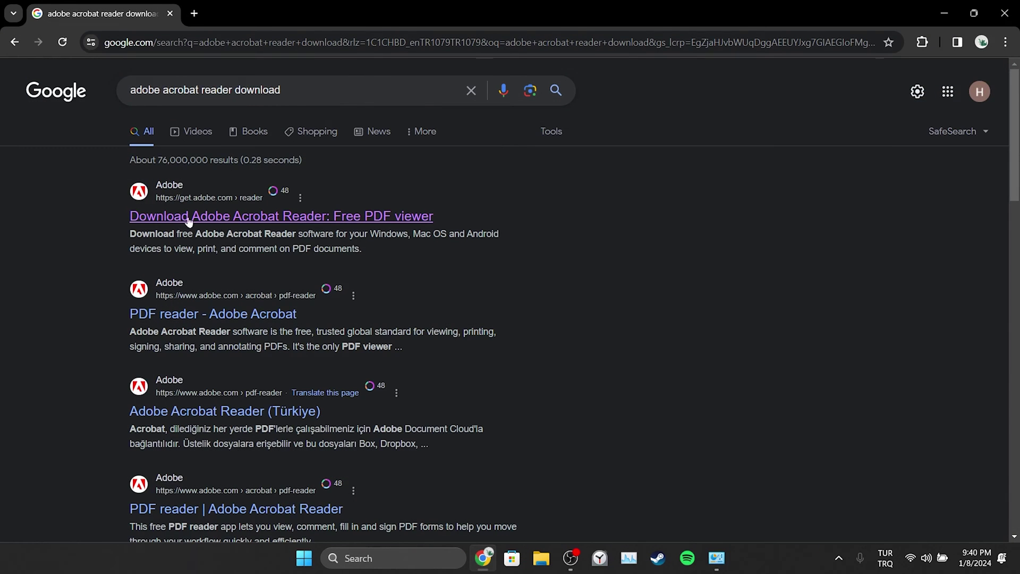
- Open Adobe's Reader download page's full options and set Windows 11 and English
click(224, 216)
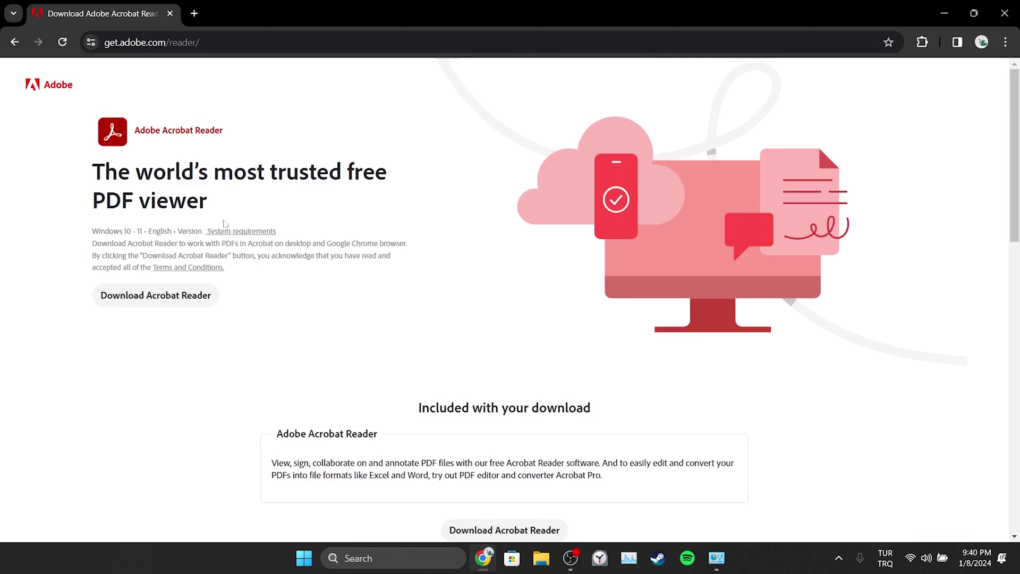
scroll(482, 254, down, 3)
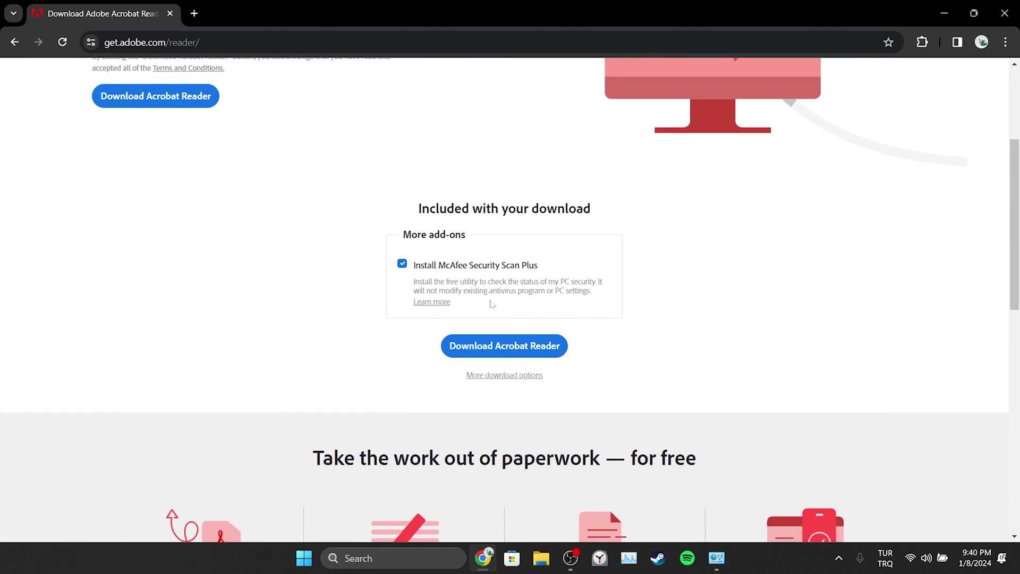
click(493, 376)
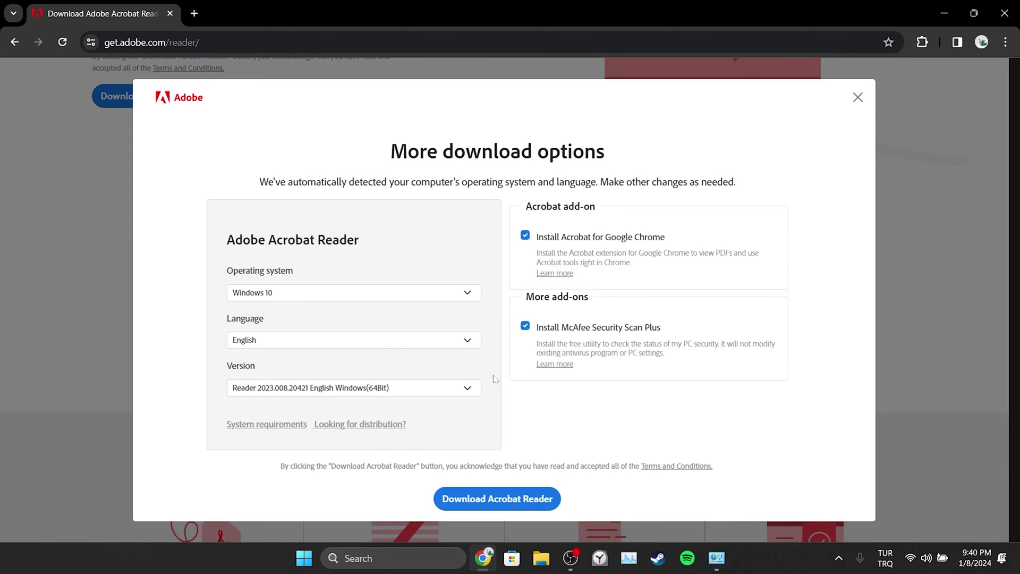
click(256, 299)
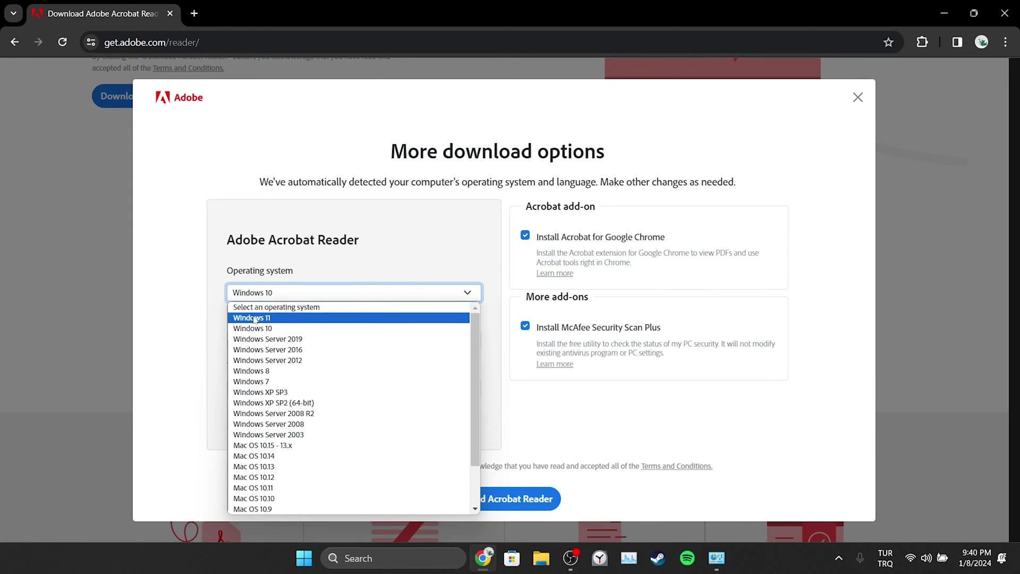
click(269, 320)
click(274, 345)
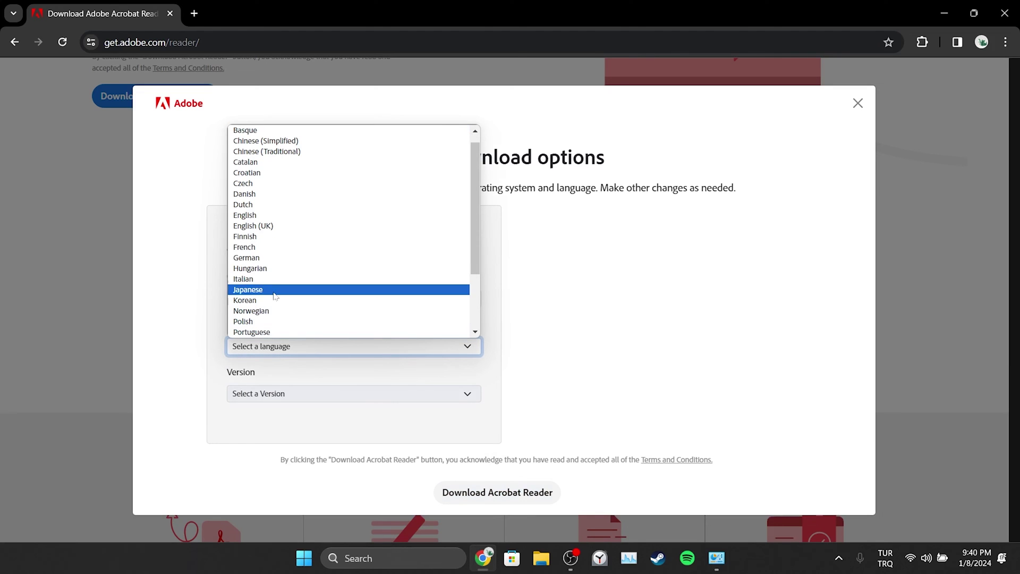
click(269, 216)
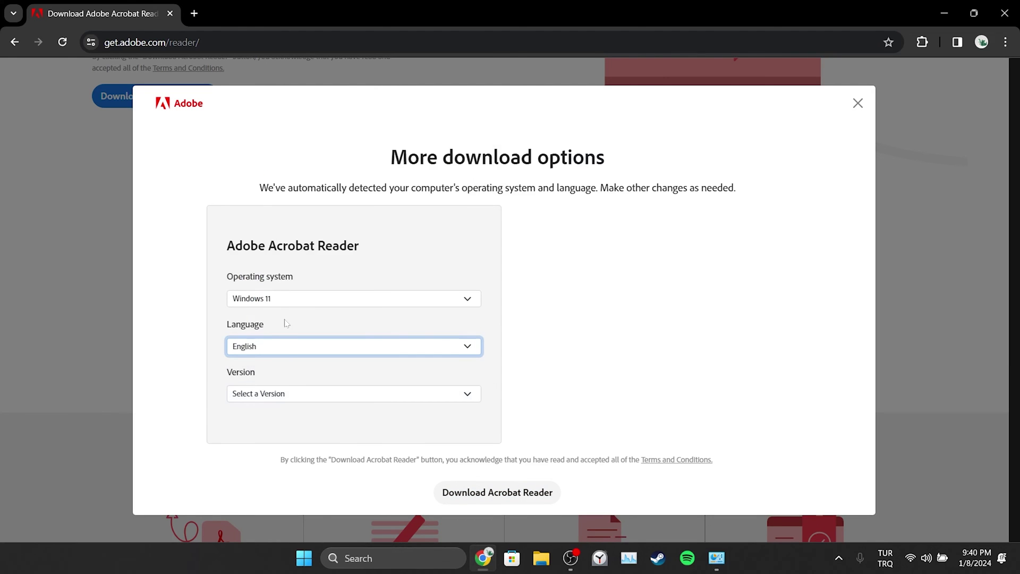
- Pick Reader 2023.008.20421 English for Windows, decline the Chrome extension, and download it
click(284, 392)
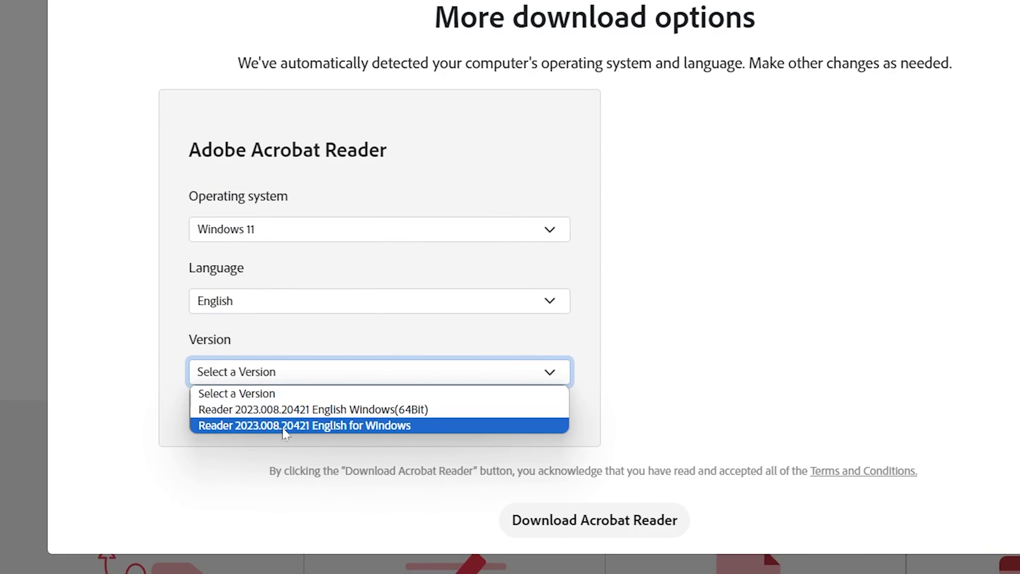
click(295, 428)
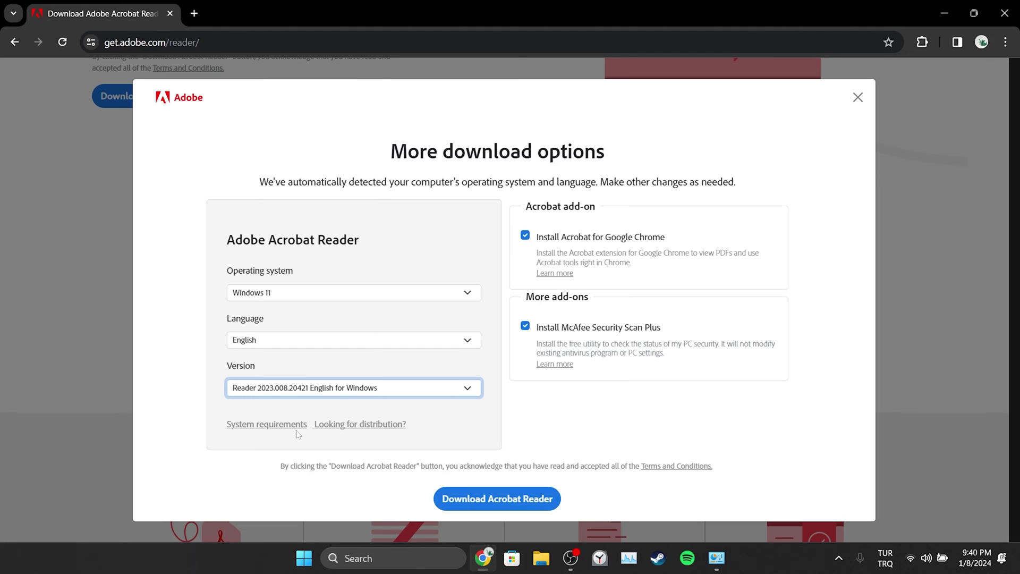
click(525, 237)
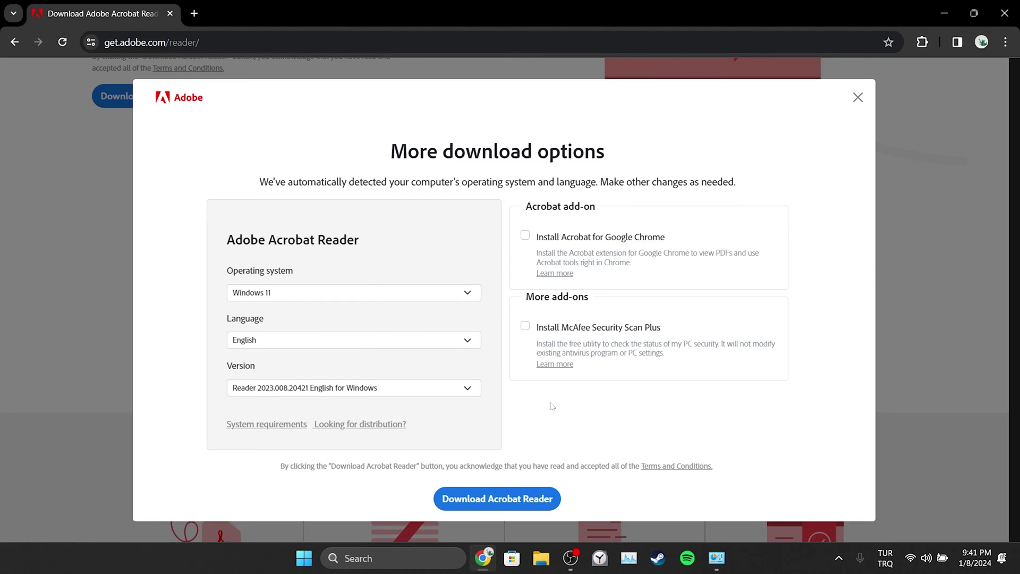
click(495, 502)
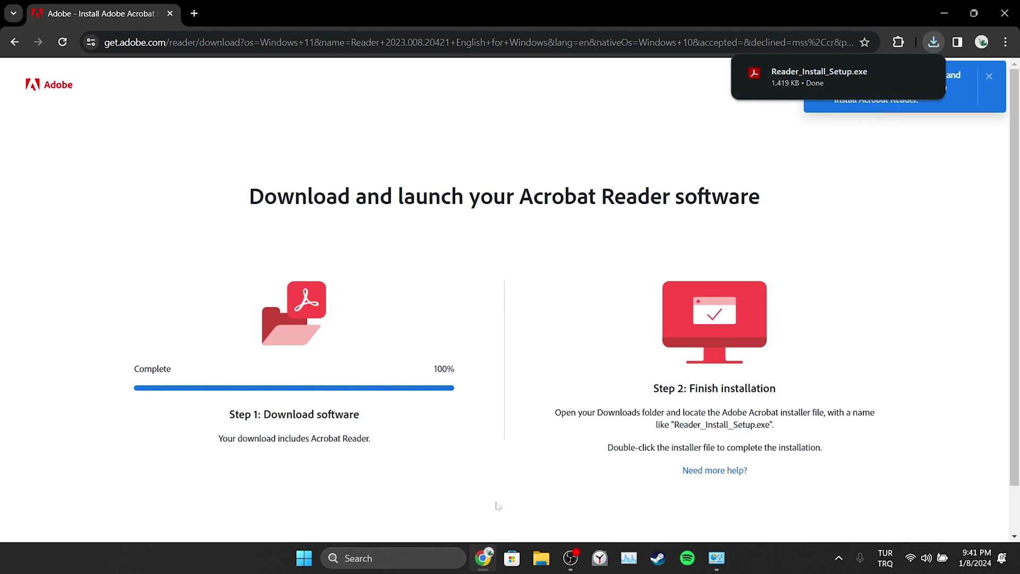
- Run Reader_Install_Setup.exe, finish installing without launching Acrobat Reader, and close Chrome
click(806, 79)
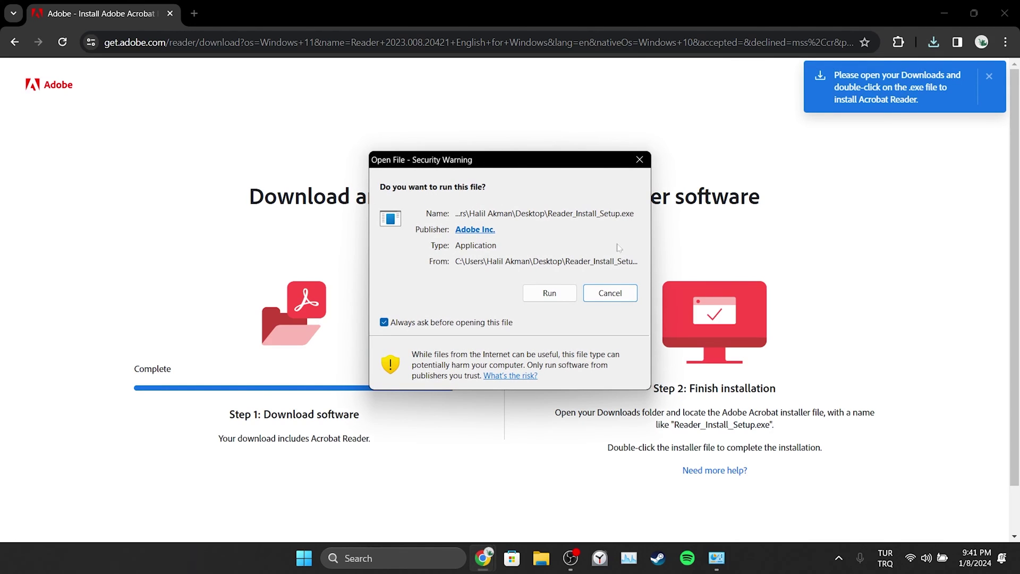
click(549, 293)
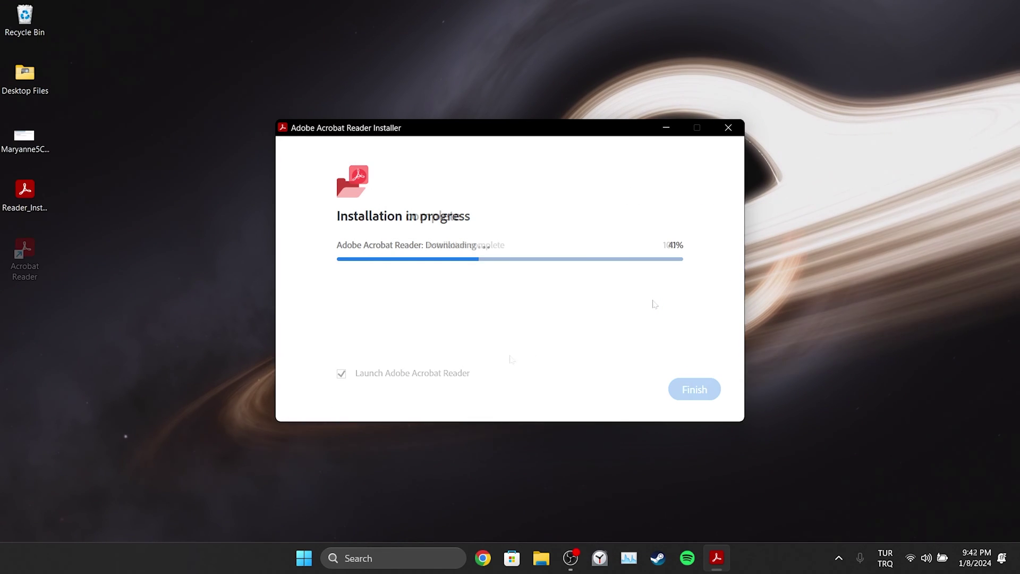
click(402, 373)
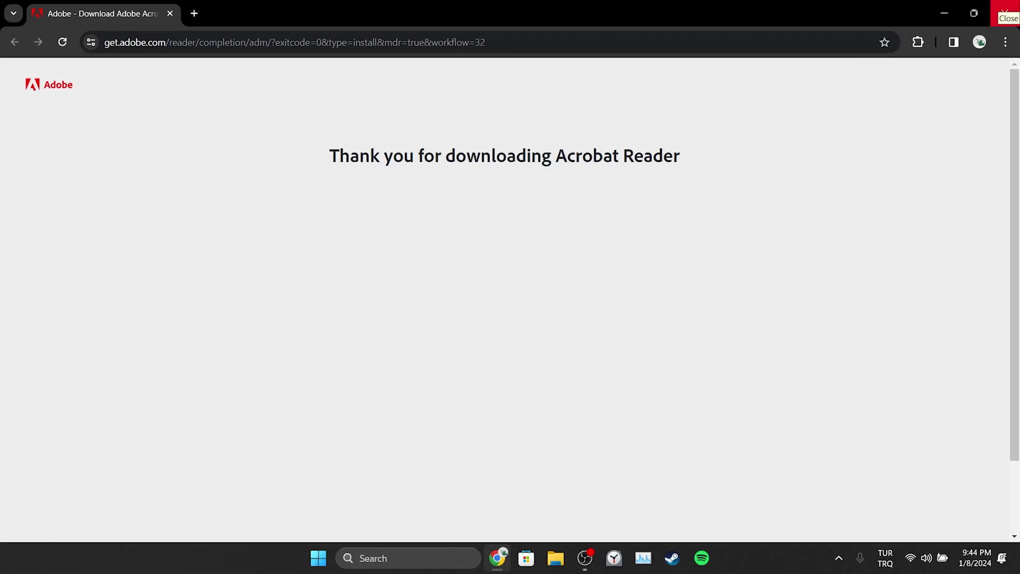
click(1006, 11)
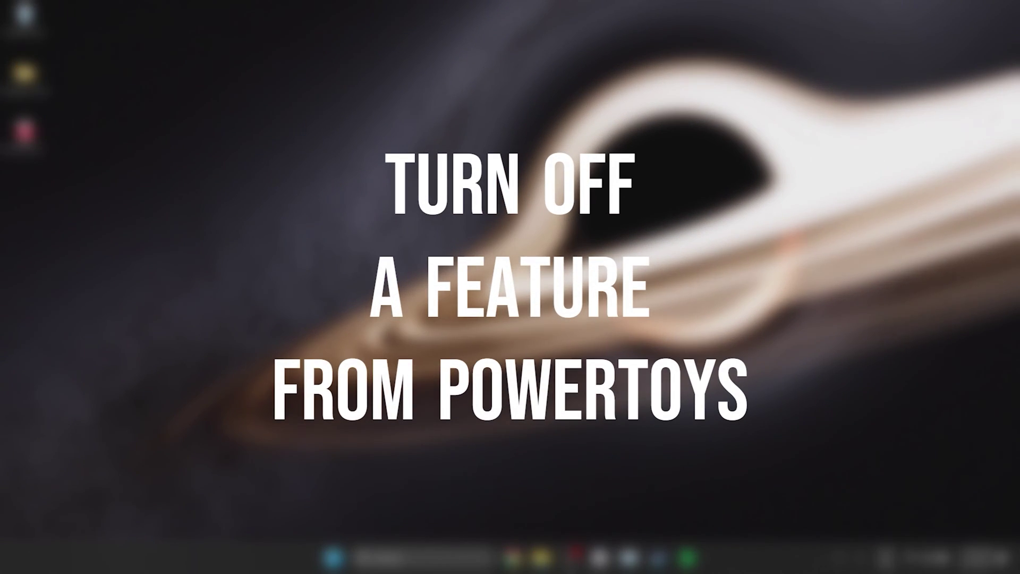
- Search 'power', launch PowerToys (Preview), and bring it up from the hidden tray icons
click(412, 558)
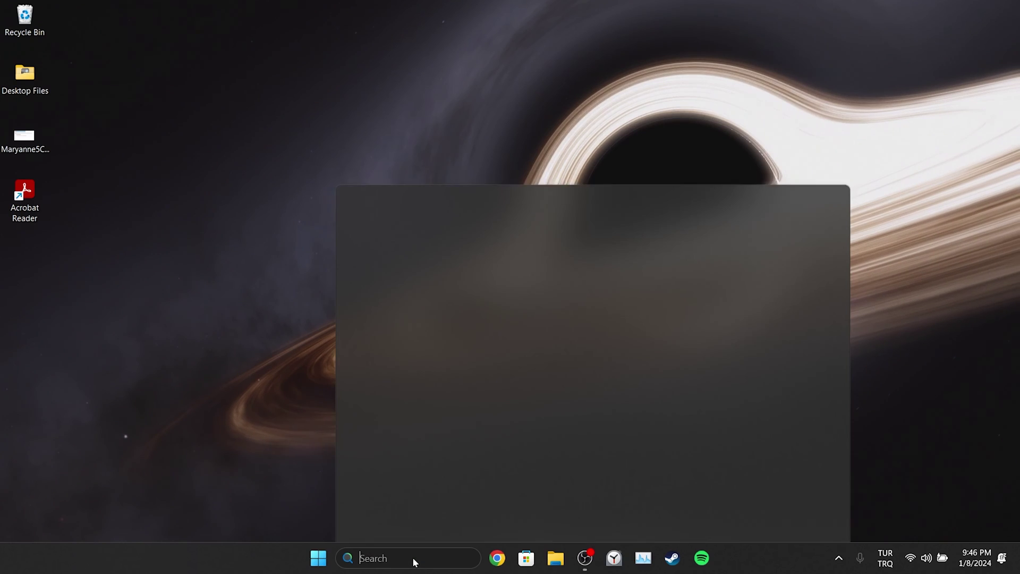
text(power)
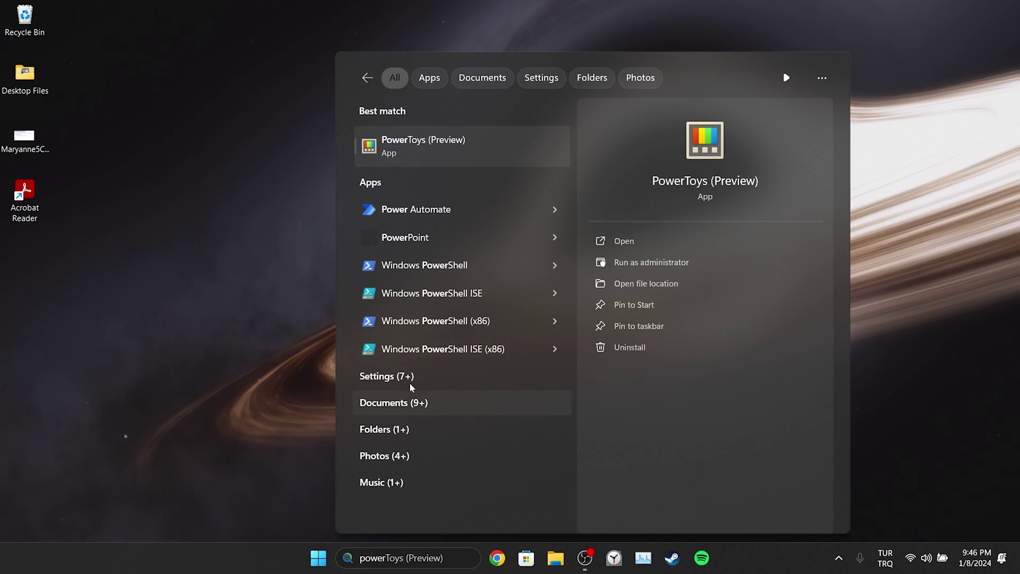
click(408, 163)
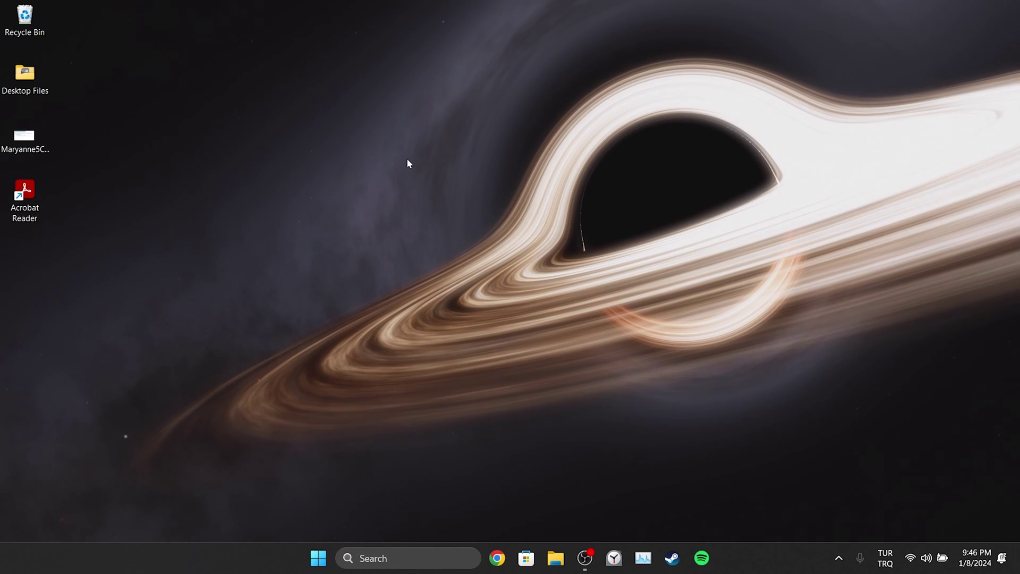
click(838, 558)
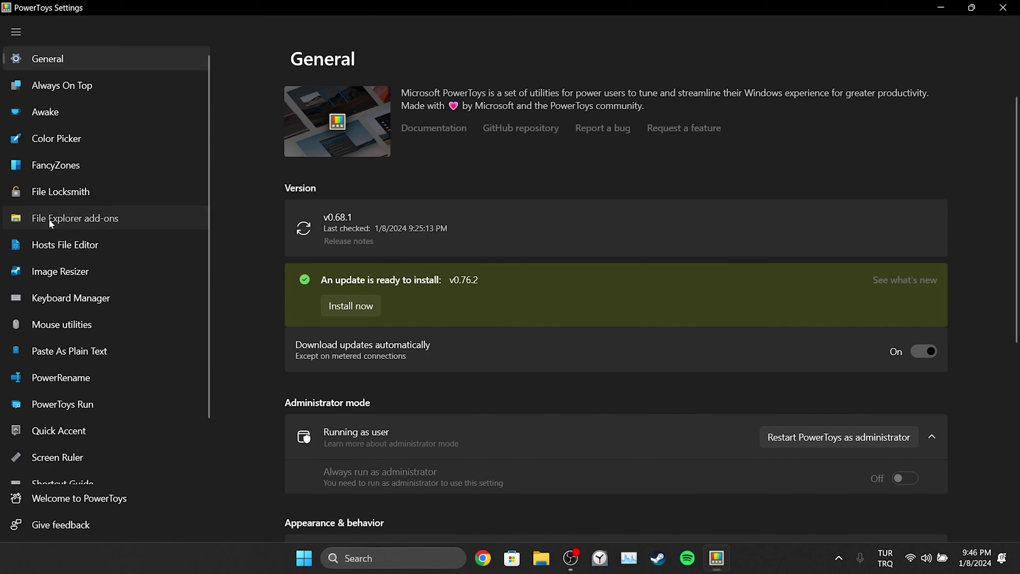
- Under File Explorer add-ons, toggle the Portable Document Format preview on then off, and close PowerToys
click(49, 219)
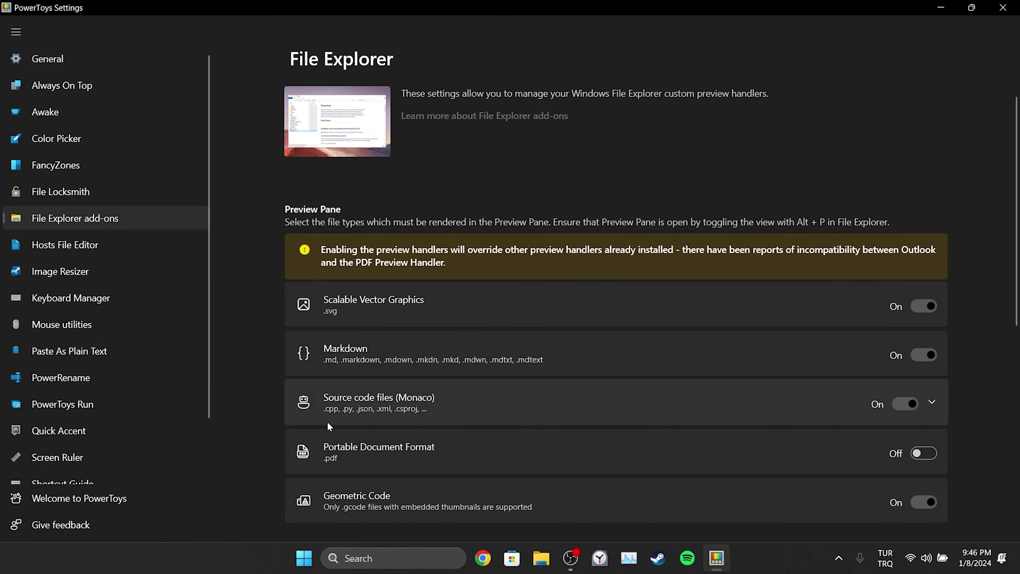
click(923, 455)
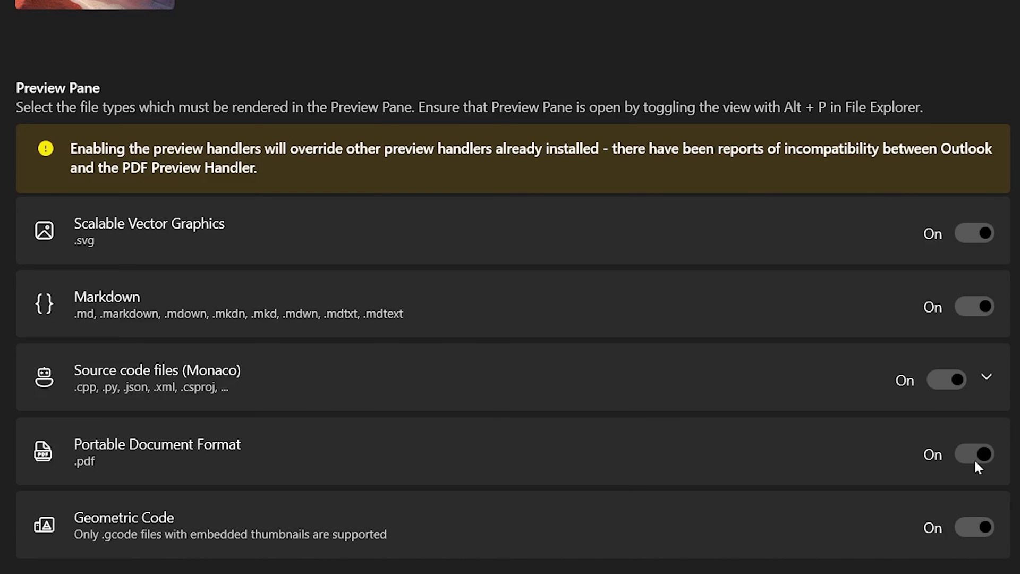
click(976, 462)
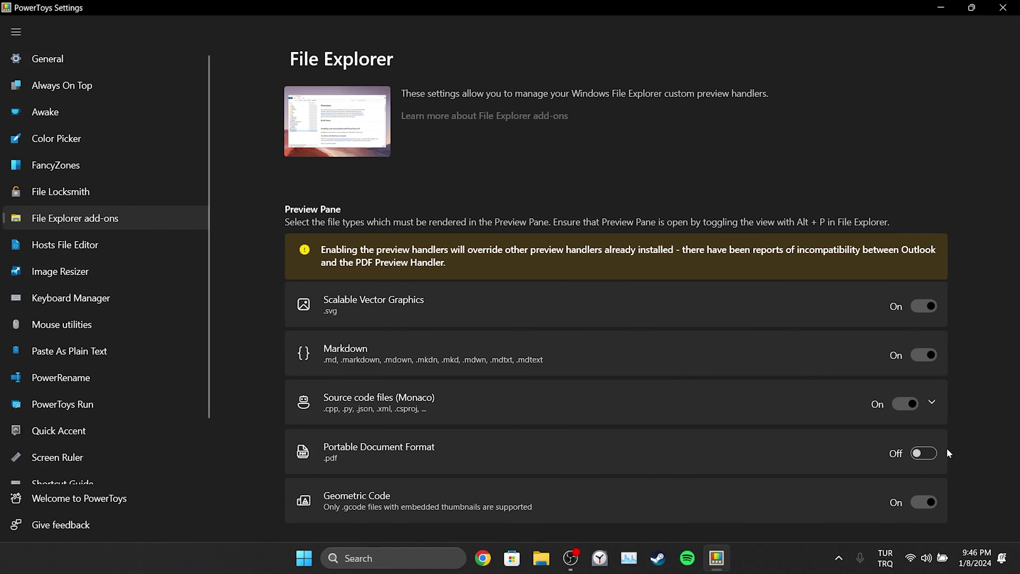
click(1018, 573)
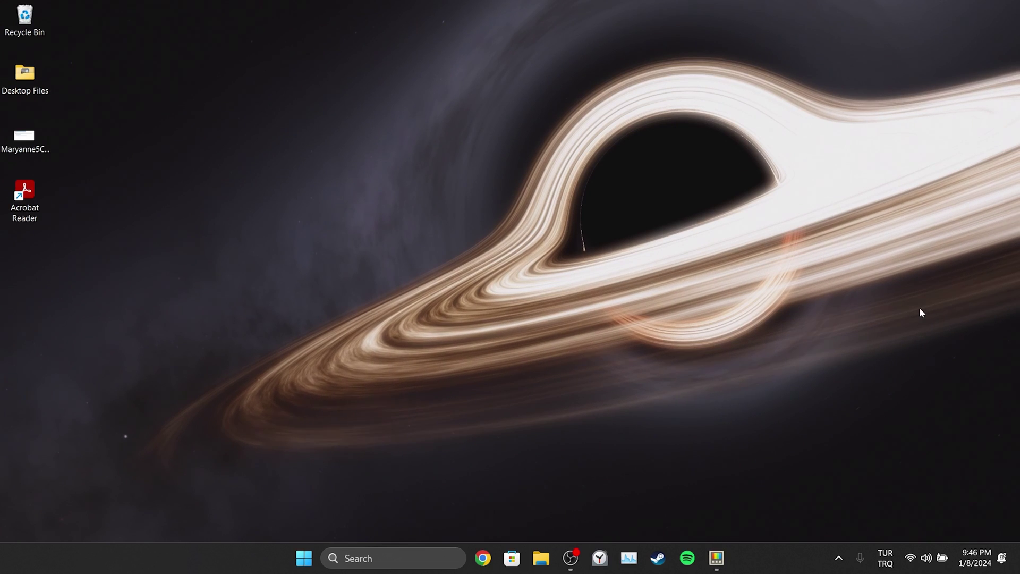